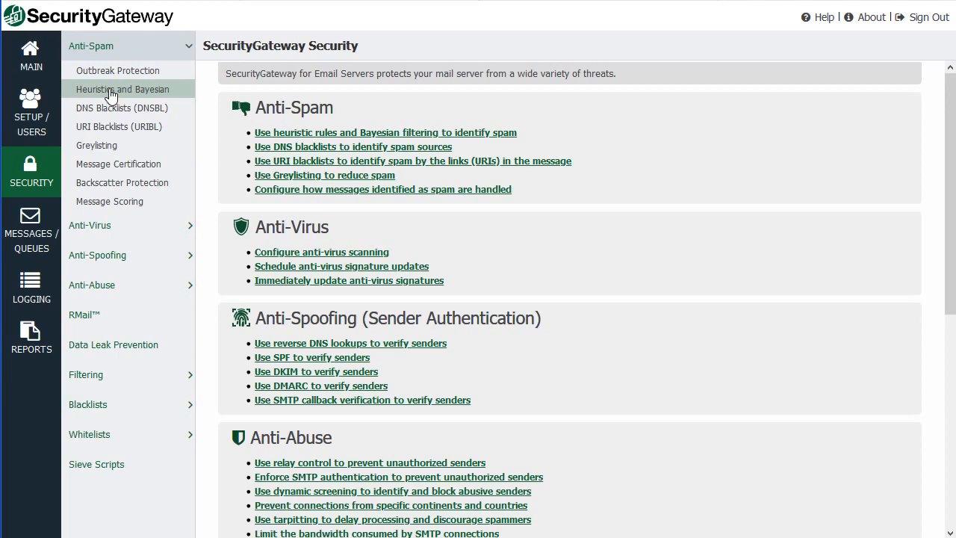
- Review the Heuristics and Bayesian, DNS Blacklists and Message Certification settings, and list the Anti-Virus and Anti-Abuse options
click(122, 90)
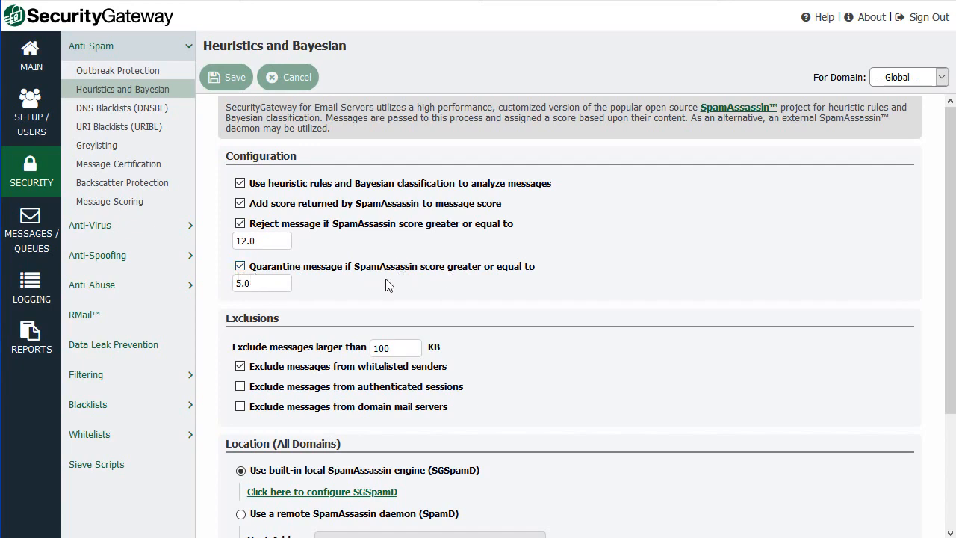
double_click(274, 283)
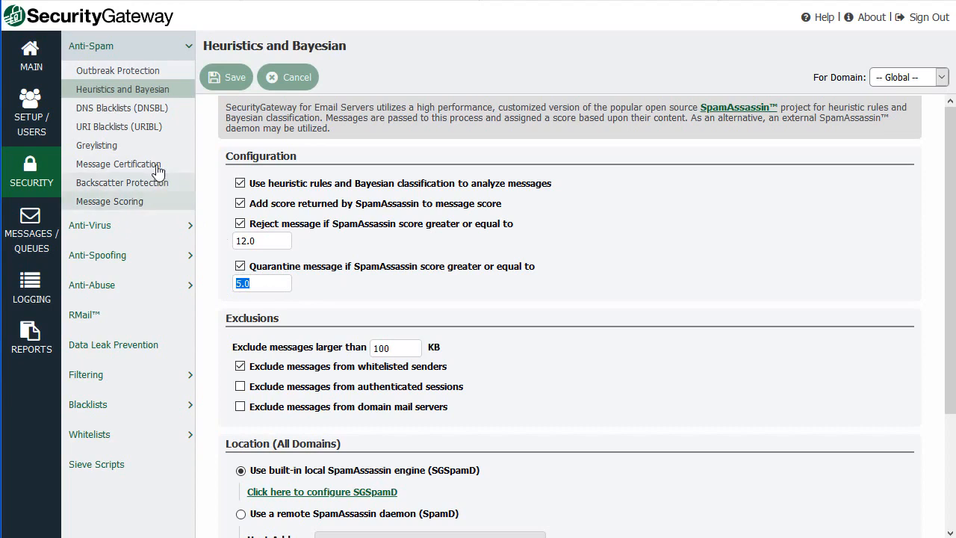
click(117, 109)
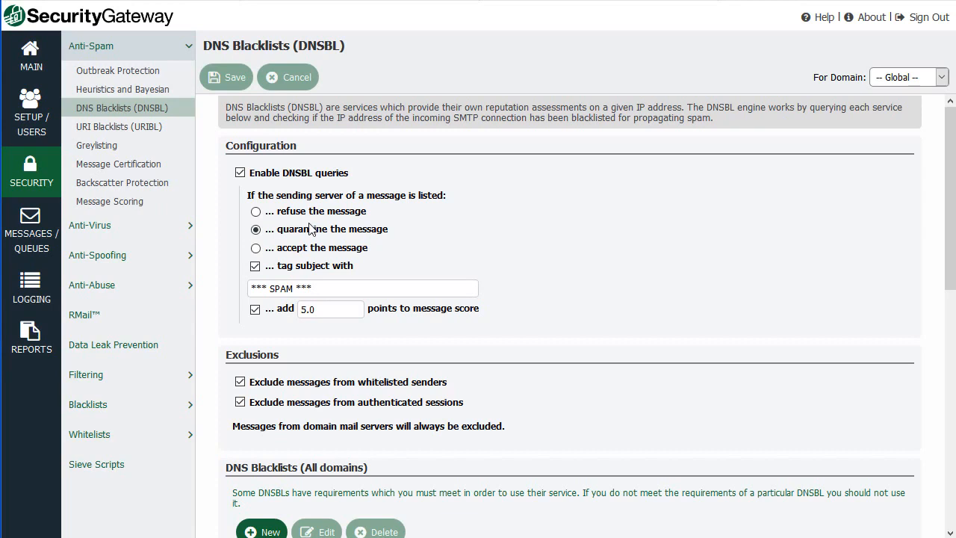
click(101, 171)
click(97, 224)
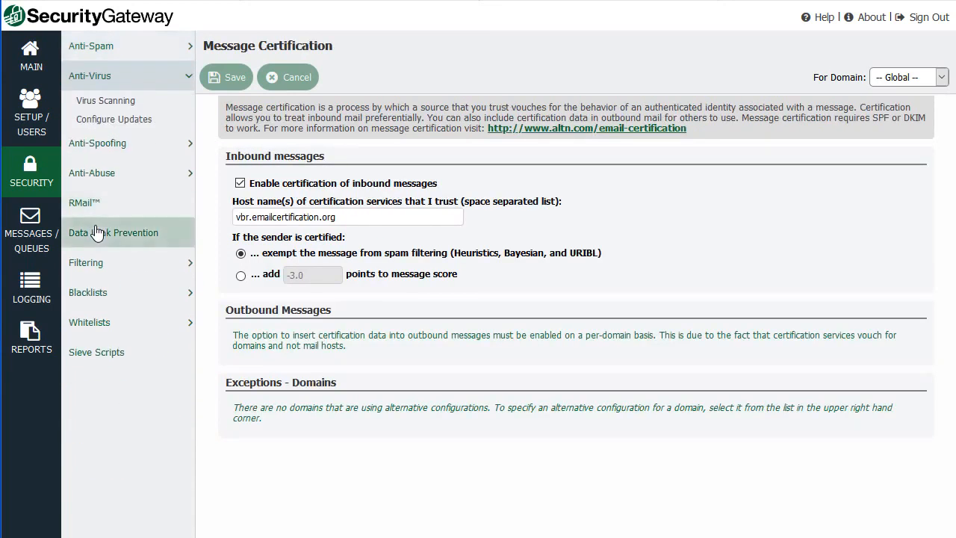
click(96, 176)
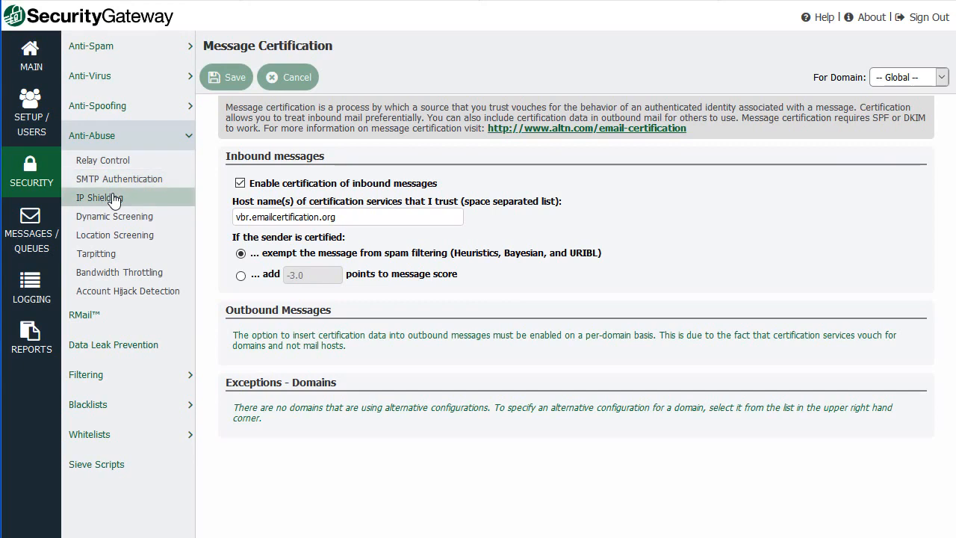
- Open the Quarantine Configuration page within the mail configuration settings of Setup / Users
click(30, 123)
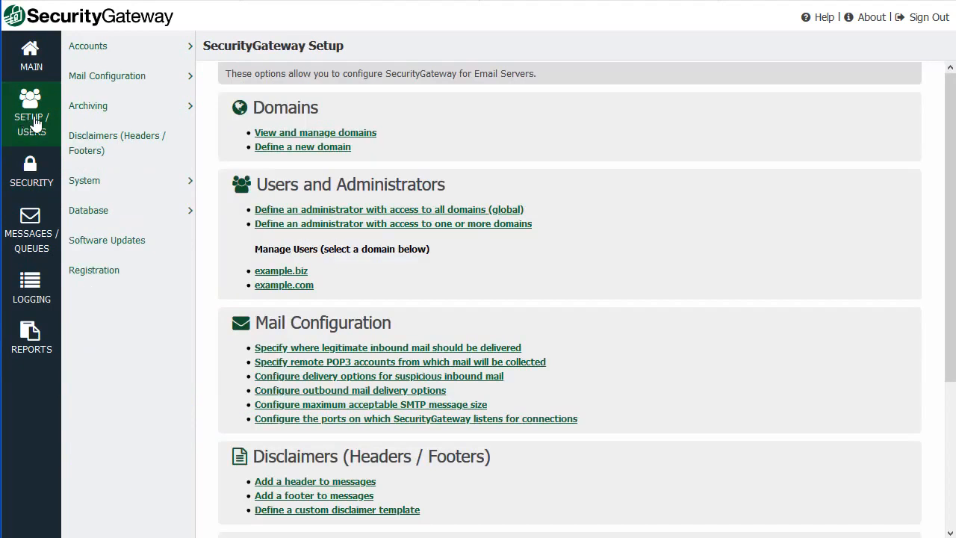
click(184, 86)
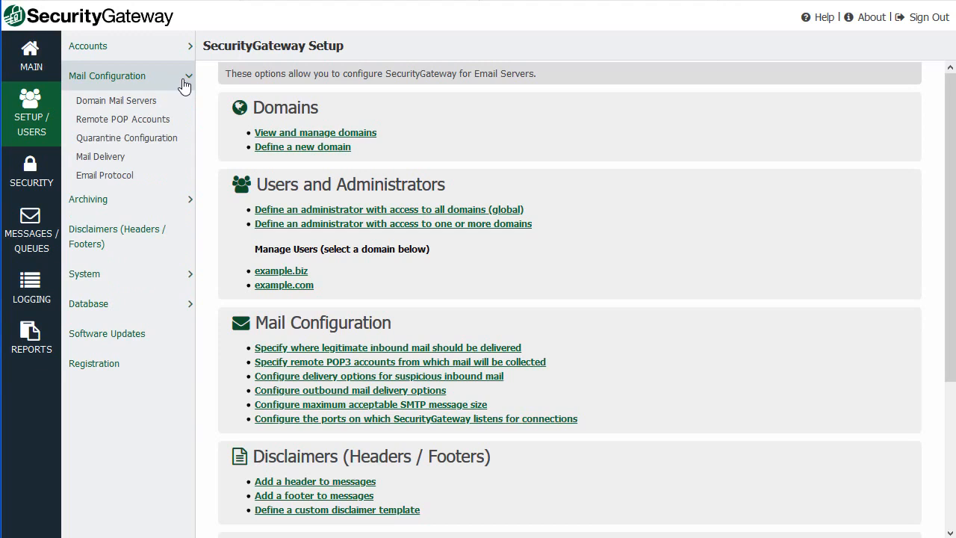
click(141, 144)
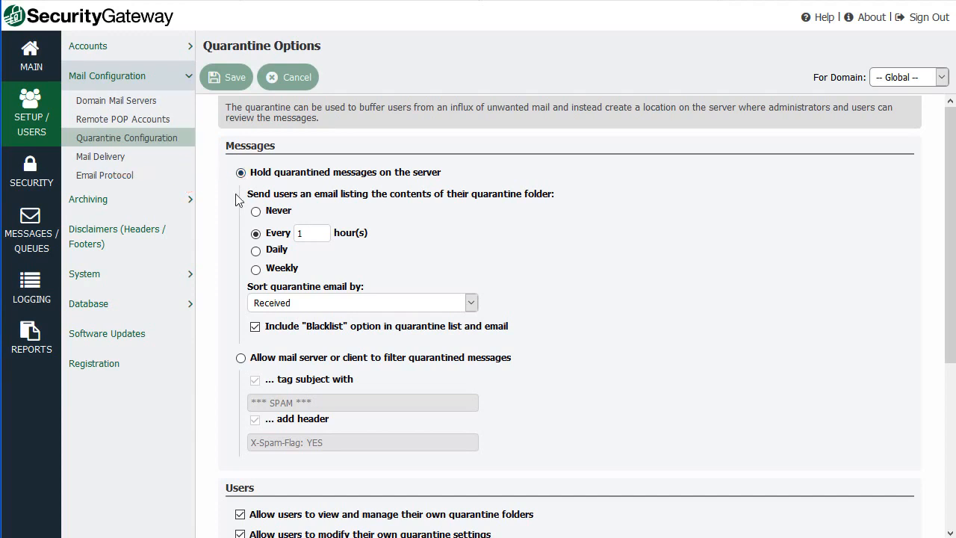
- Try letting the mail server or client filter quarantined messages, and return to holding them on the server
click(240, 358)
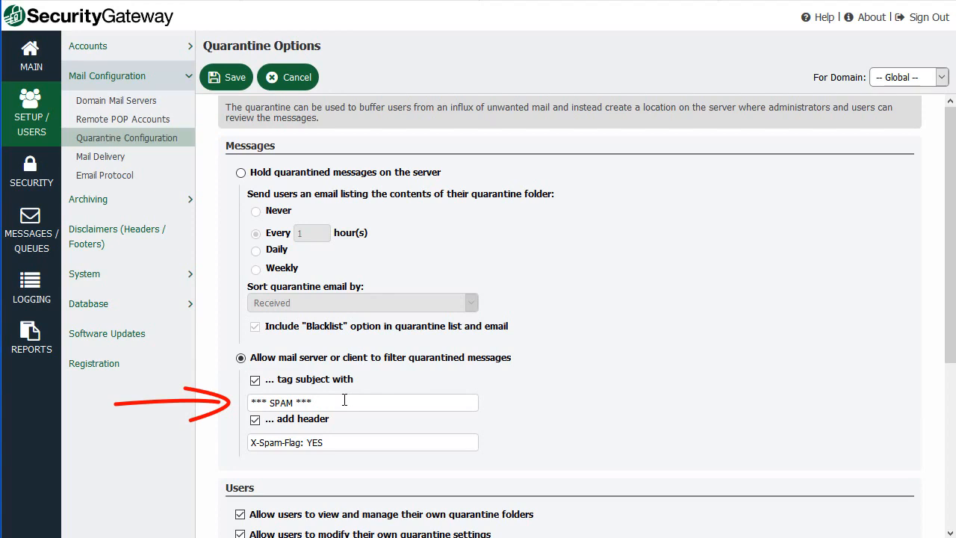
click(241, 173)
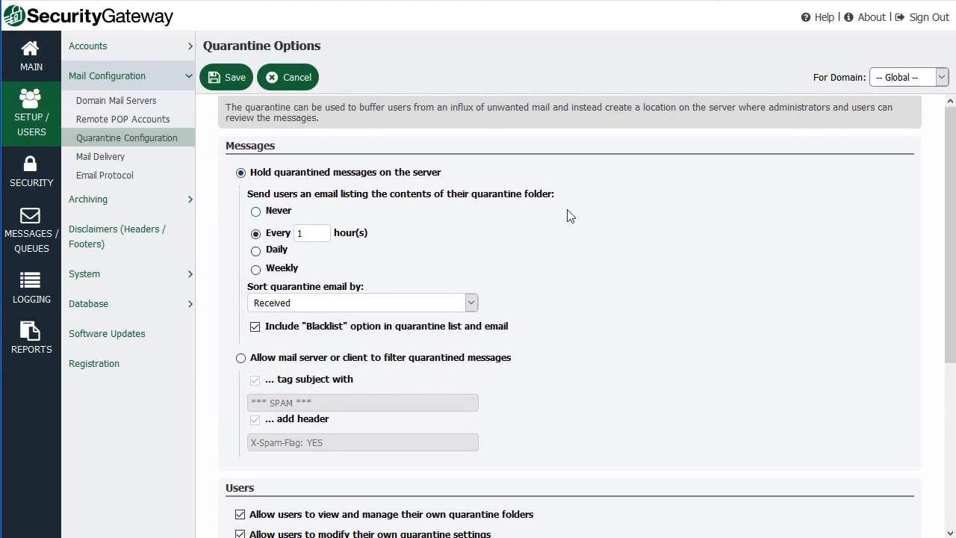
- Check which domains the quarantine options can apply to, and review the user and administrative quarantine settings
click(939, 77)
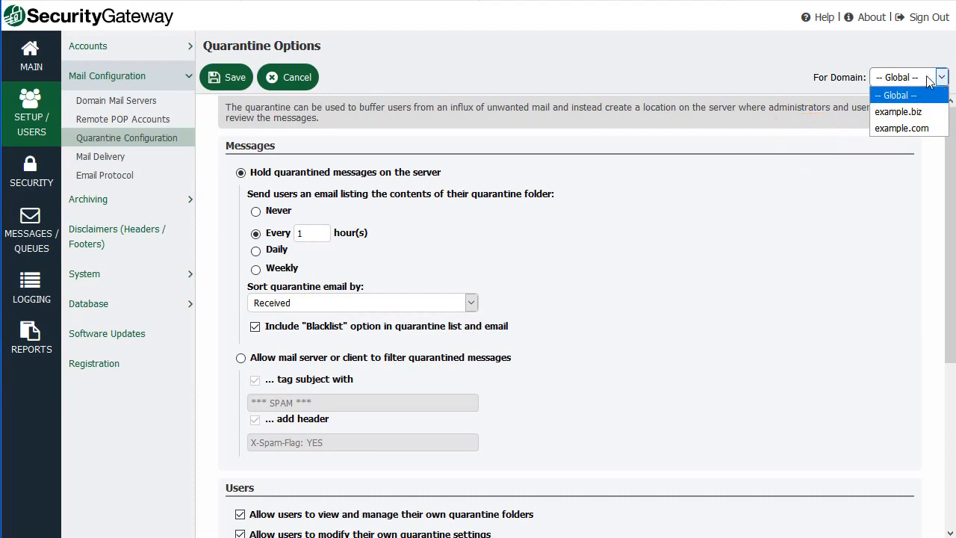
click(661, 232)
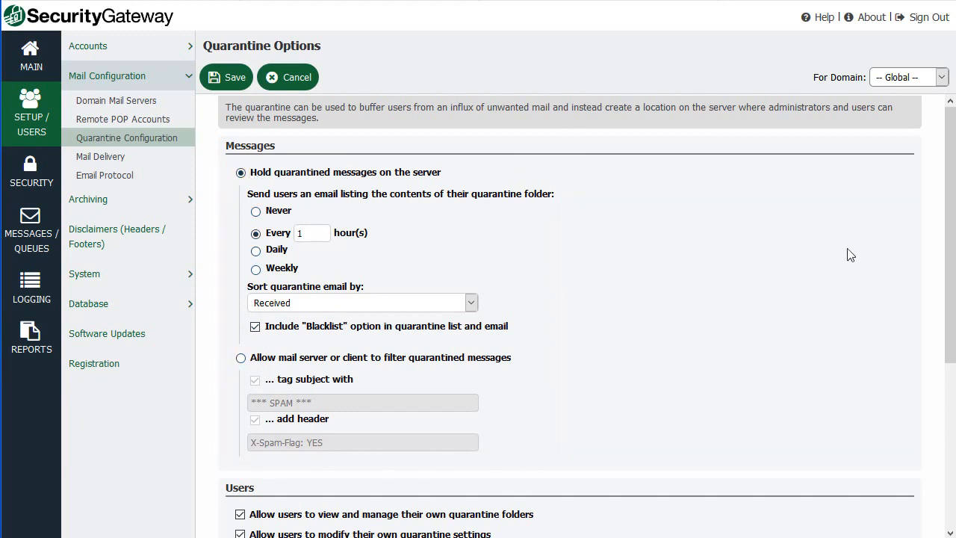
drag(949, 152, 945, 312)
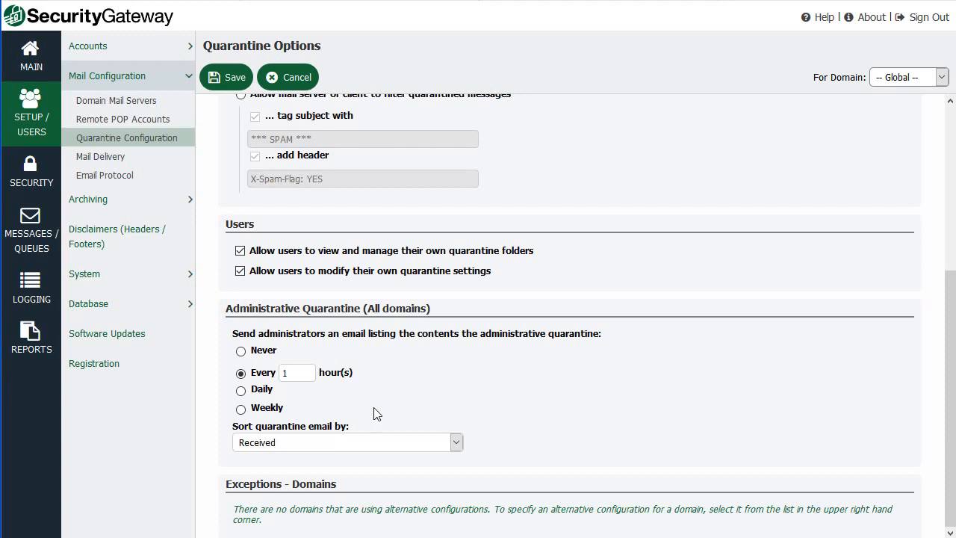
drag(949, 424, 950, 260)
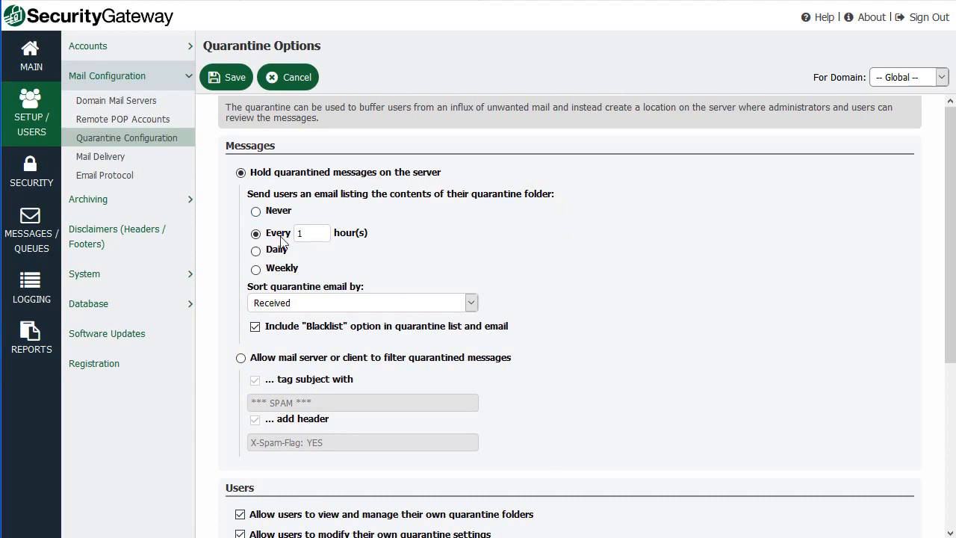
- Try the Daily and Weekly intervals for the users' quarantine email, and return to every 1 hour
double_click(314, 233)
click(255, 251)
click(256, 270)
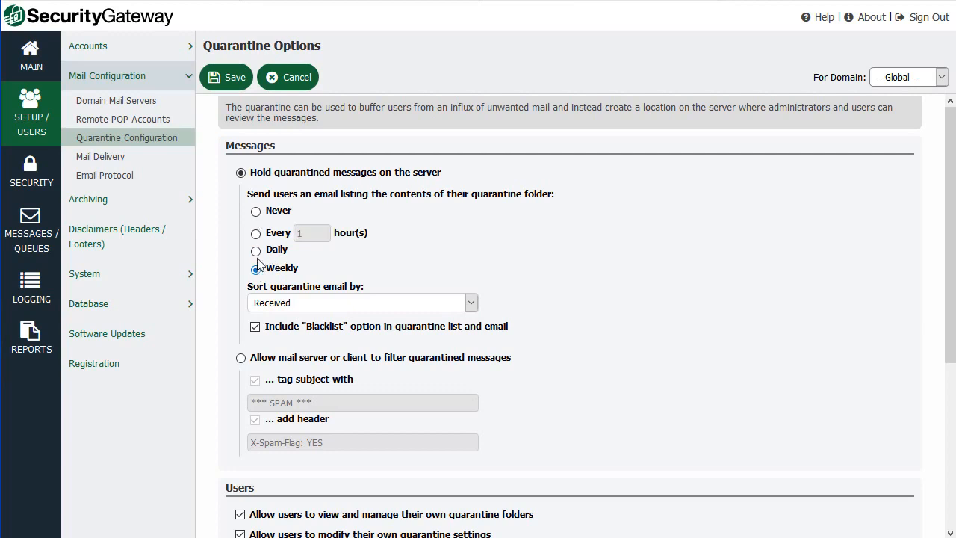
click(255, 233)
- View the available sort orders for the users' quarantine email, leaving the selection as it is
scroll(256, 239, down, 1)
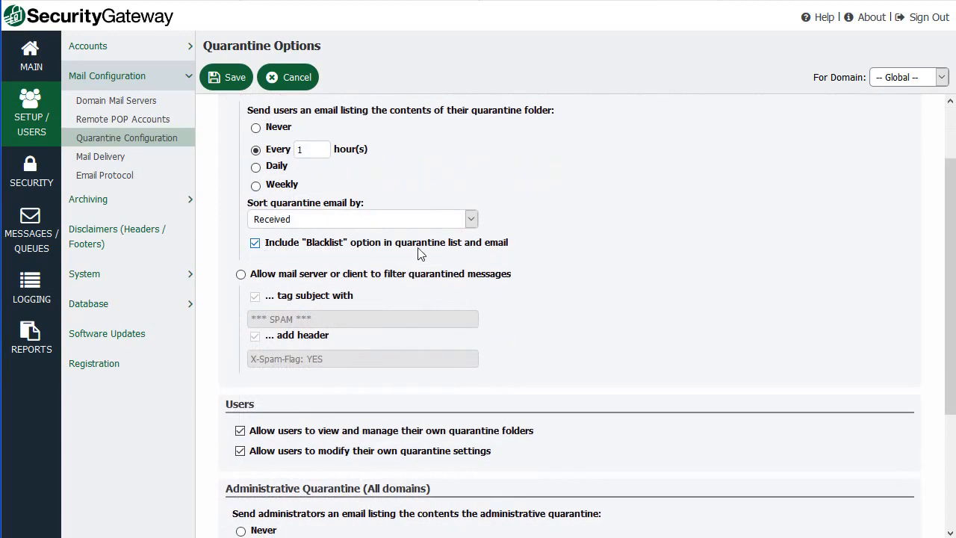
click(471, 219)
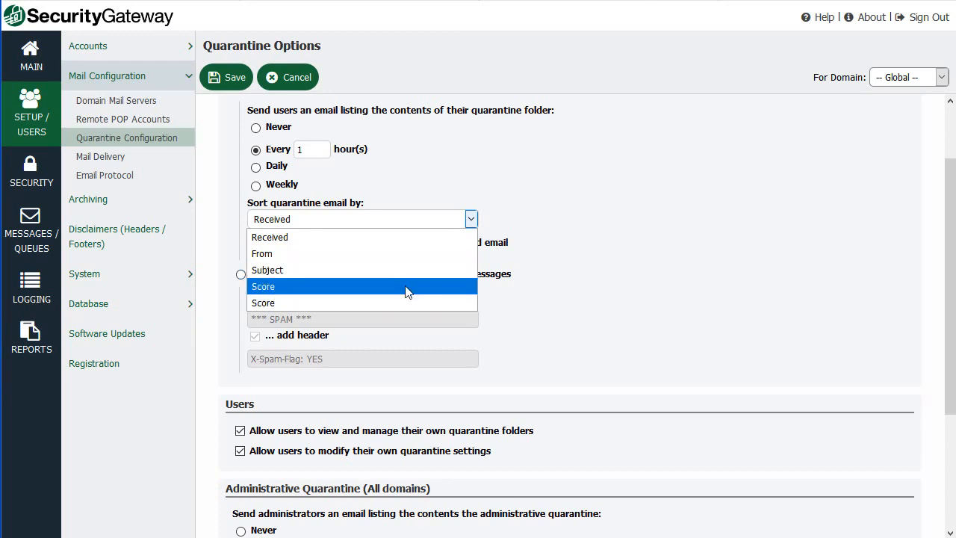
key(Escape)
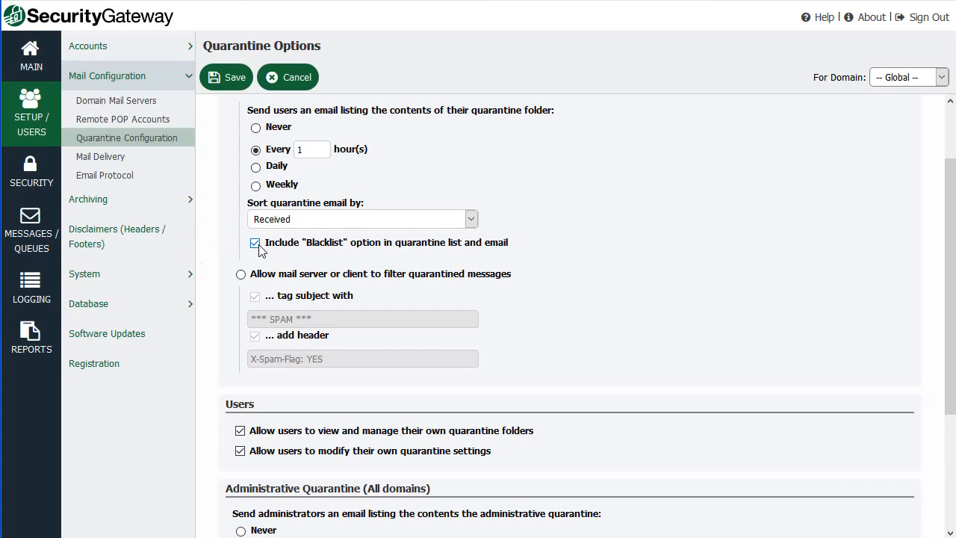
- Try mail server or client filtering, inspect its subject tag and header fields, and return to holding quarantined messages on the server
scroll(255, 284, up, 1)
click(241, 316)
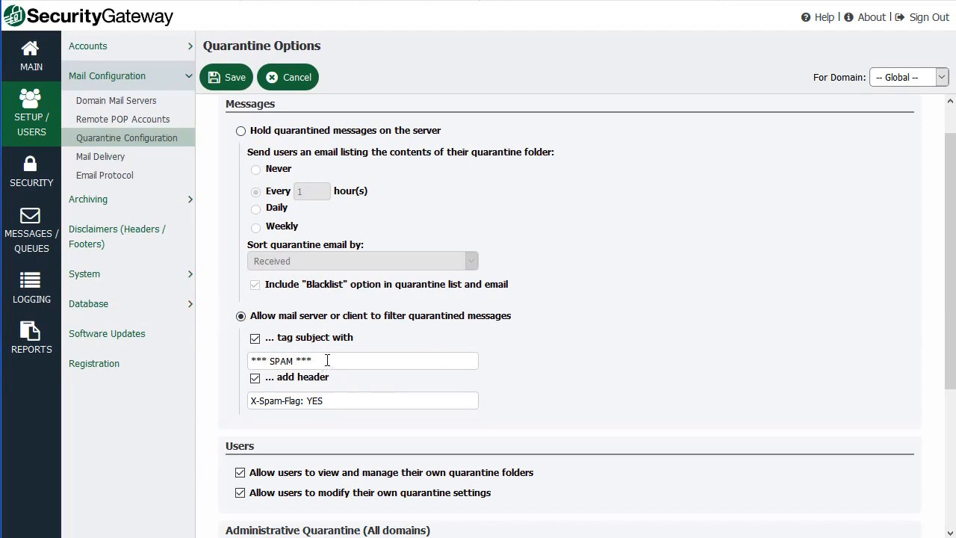
drag(324, 365, 236, 364)
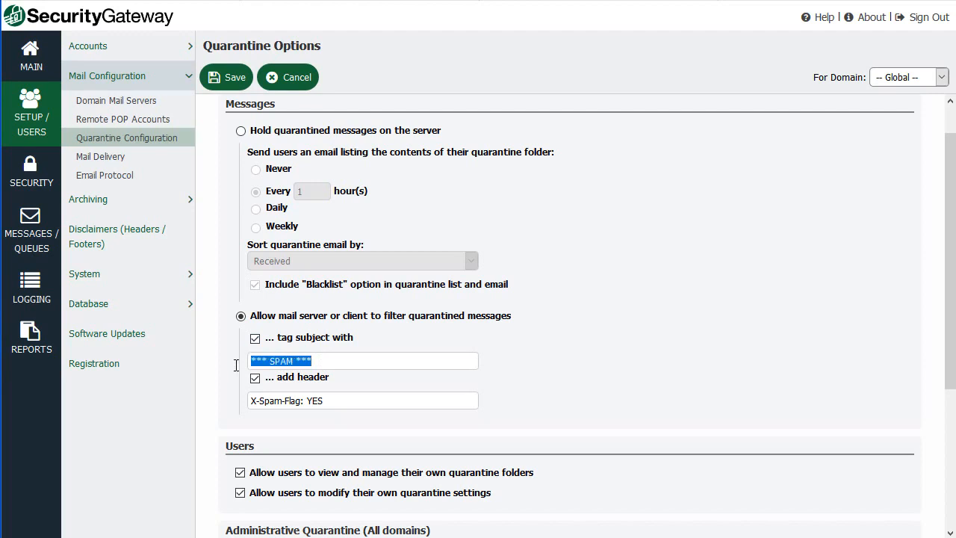
click(335, 403)
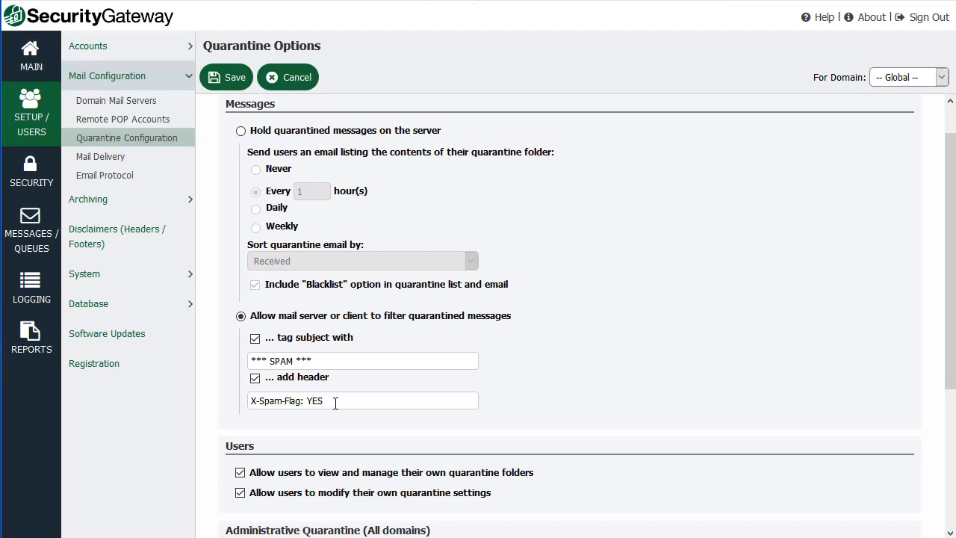
click(240, 131)
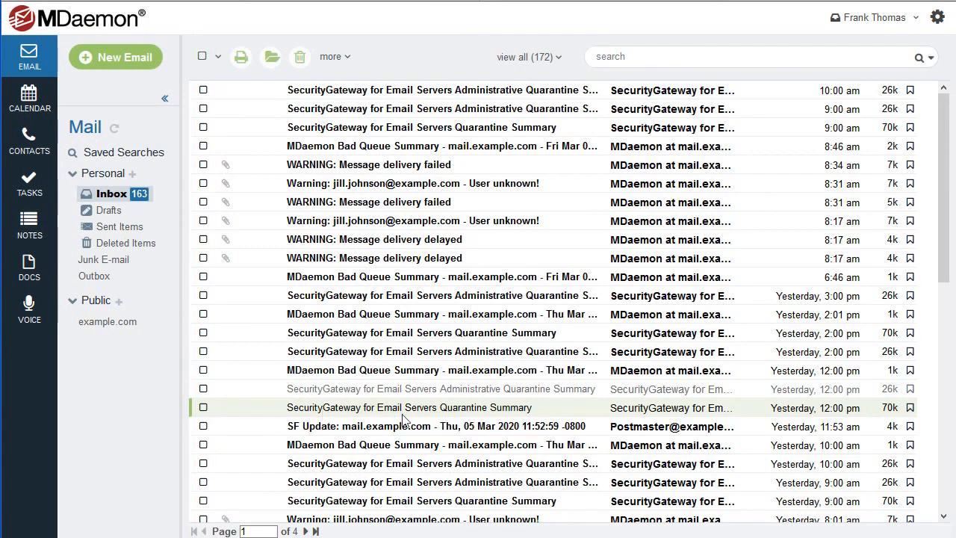
- Switch to MDaemon Webmail, open yesterday's 12:00 pm SecurityGateway Quarantine Summary email and examine the actions offered for each quarantined message
double_click(491, 410)
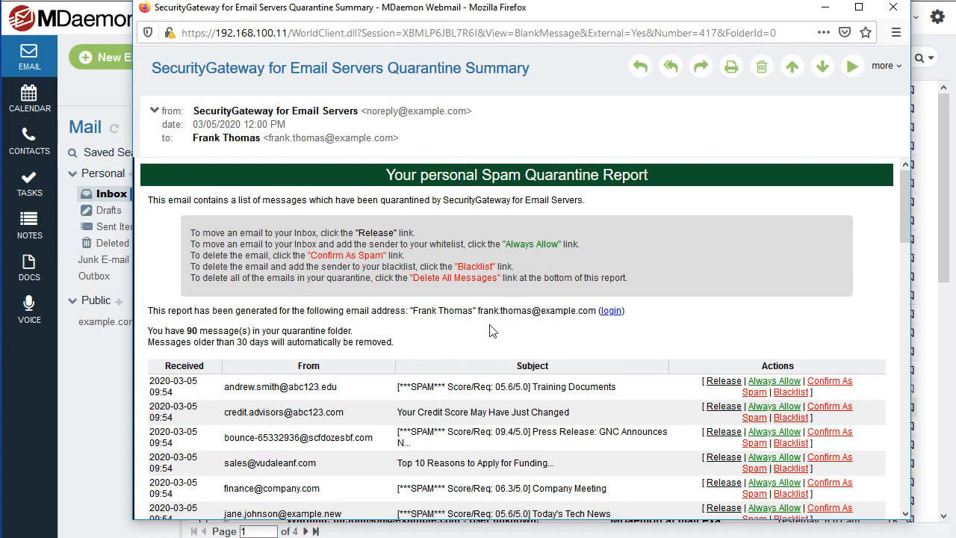
scroll(489, 324, down, 3)
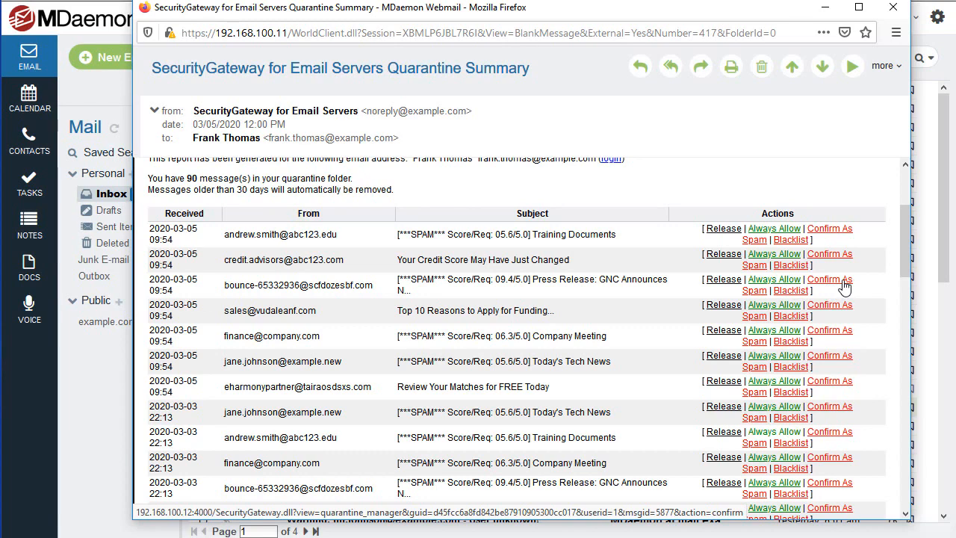
click(792, 296)
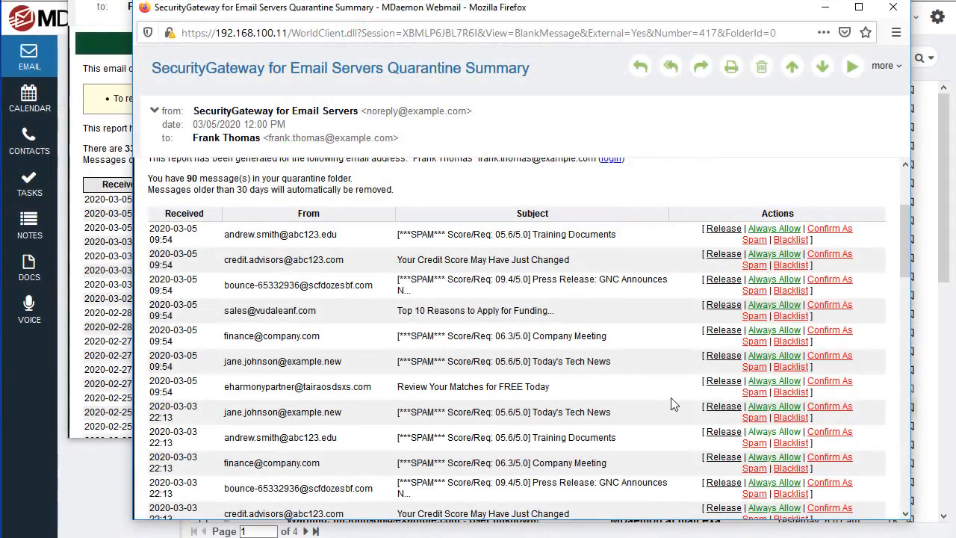
click(723, 381)
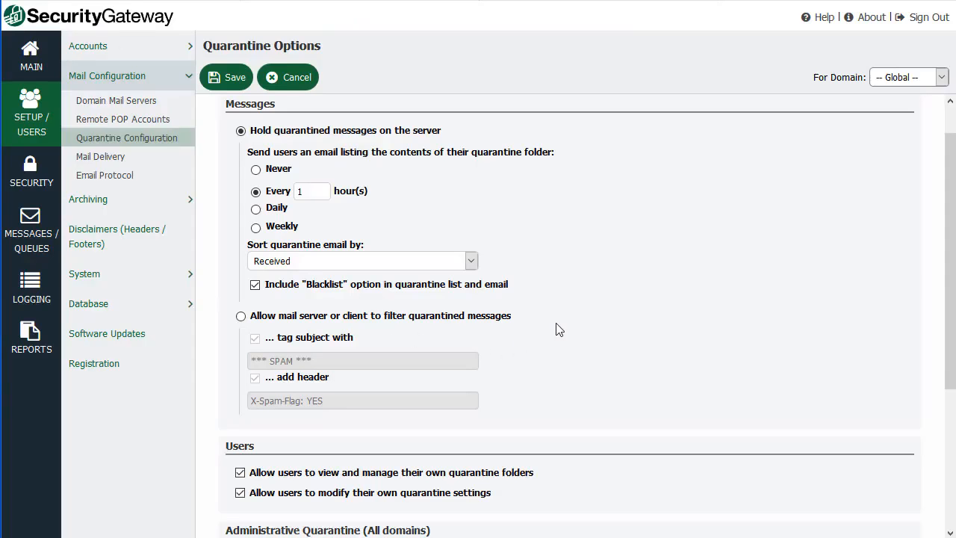
- In the user's own account settings, select "Allow me to specify my own quarantine settings", review the options and save
scroll(557, 330, down, 3)
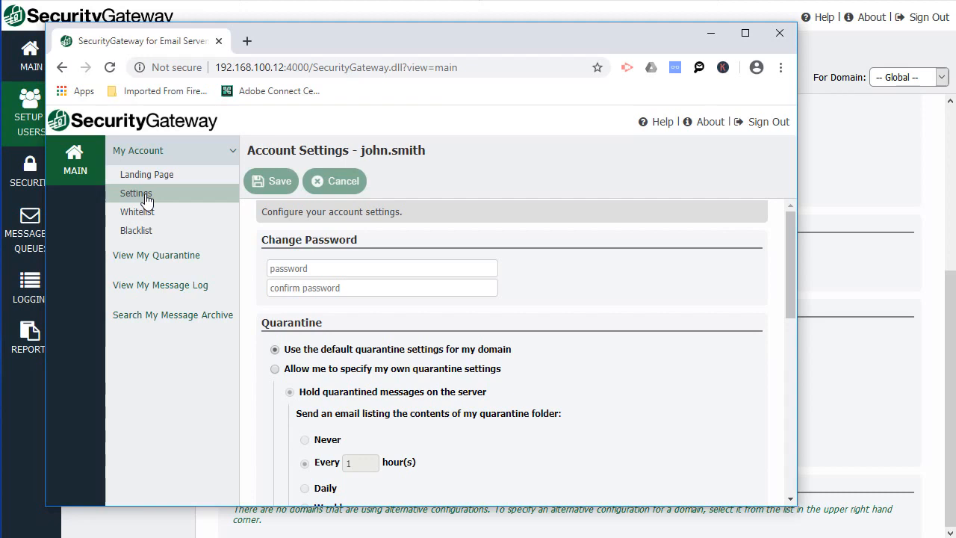
click(275, 369)
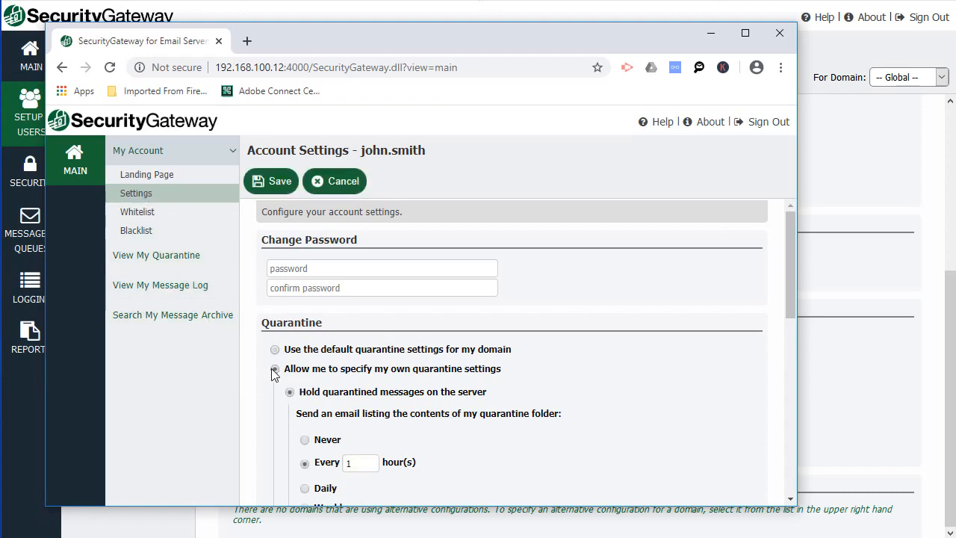
click(274, 352)
click(274, 369)
scroll(275, 368, down, 2)
scroll(274, 367, up, 1)
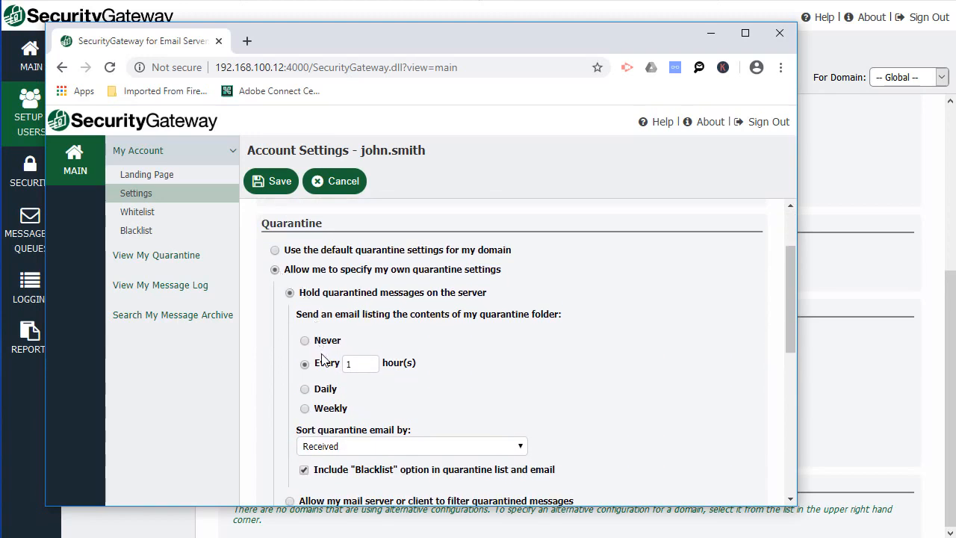
scroll(323, 352, down, 2)
scroll(321, 356, down, 3)
scroll(401, 404, up, 7)
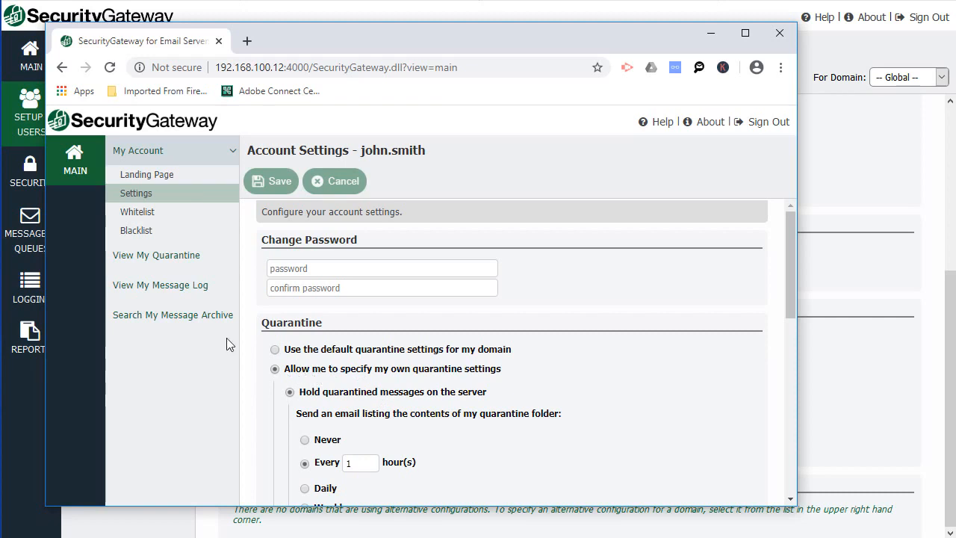
click(138, 262)
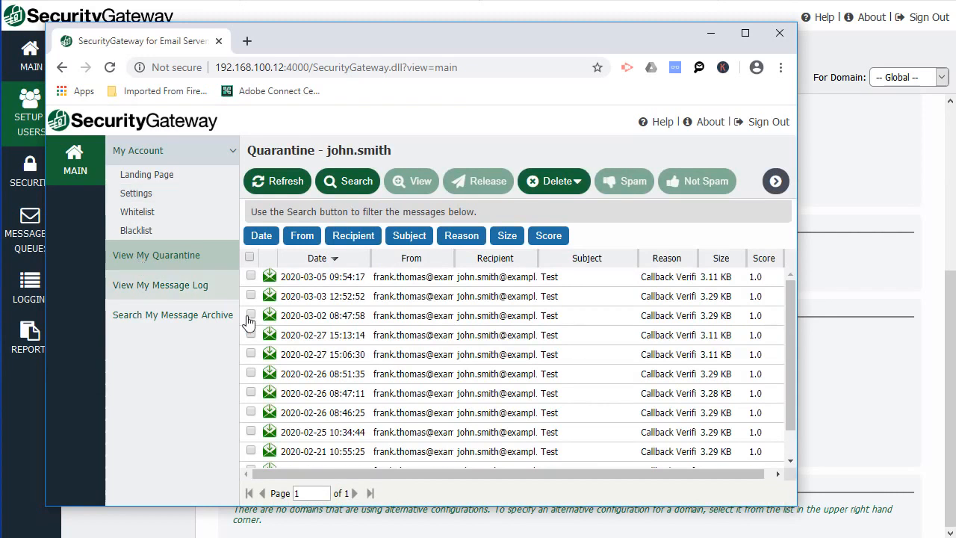
click(406, 315)
click(406, 342)
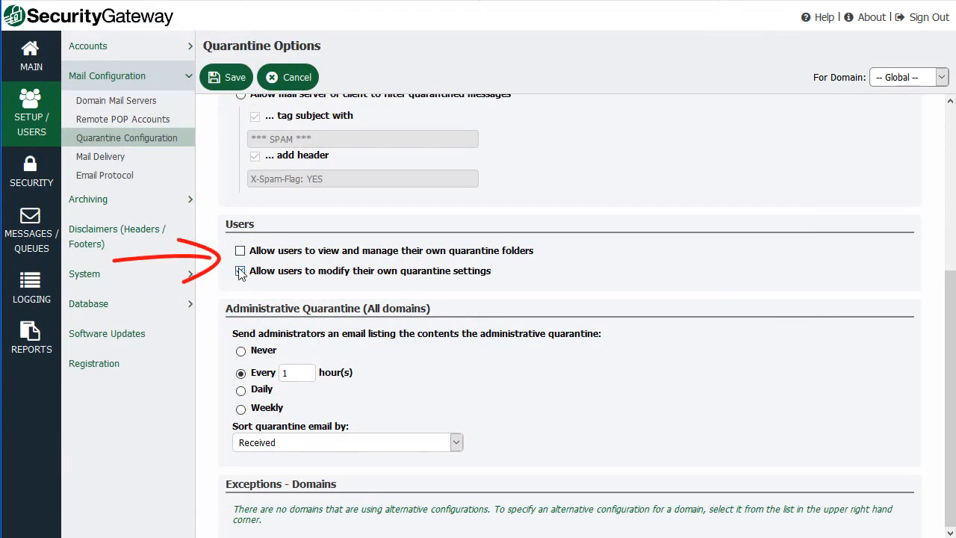
- In the global Quarantine Options, disallow users from managing their quarantine folders and modifying their quarantine settings, and save
click(240, 271)
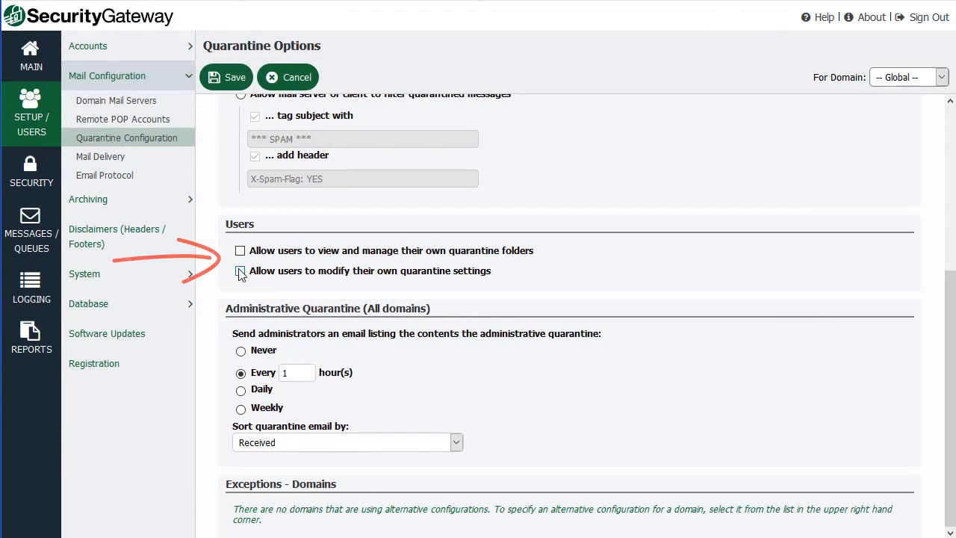
click(227, 76)
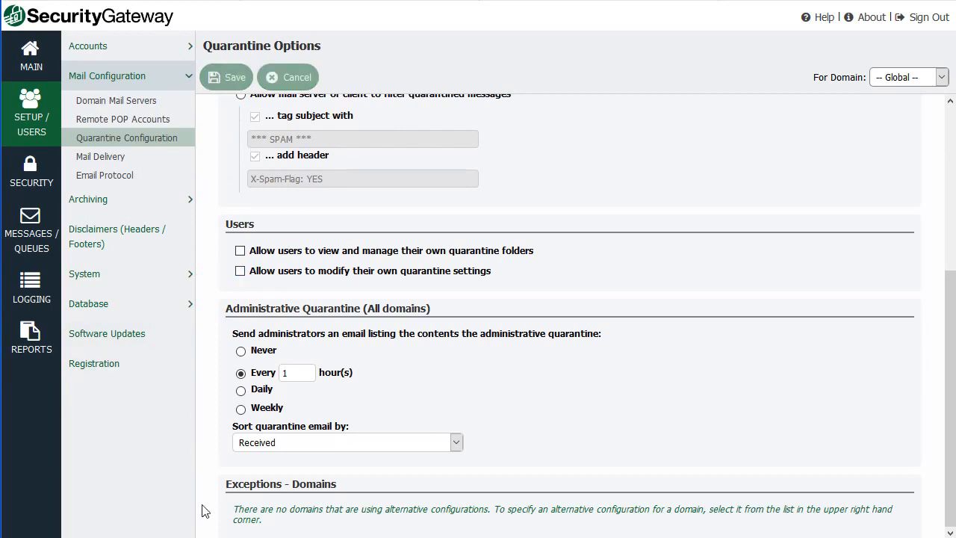
- Switch to the user's SecurityGateway session, reload it, and check the account menu and account settings for quarantine options
click(205, 537)
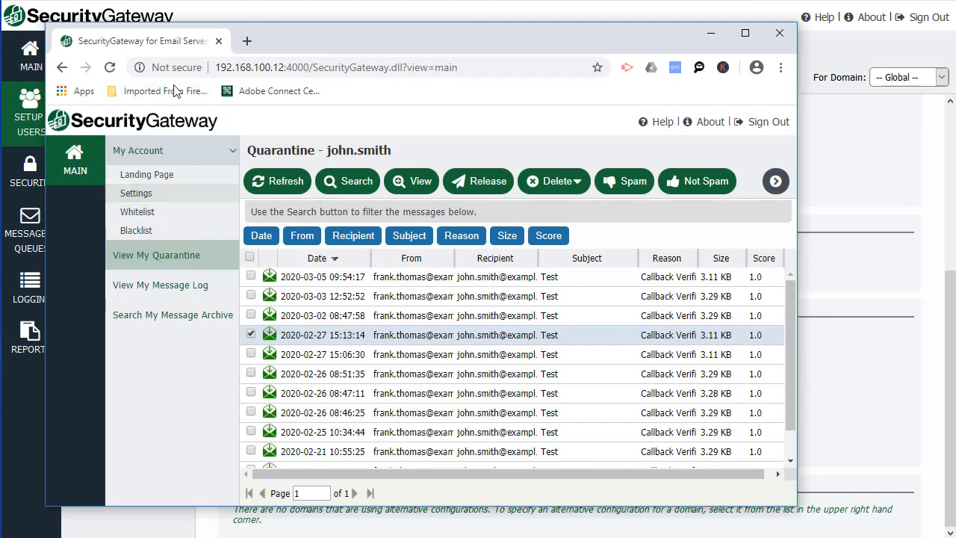
click(110, 68)
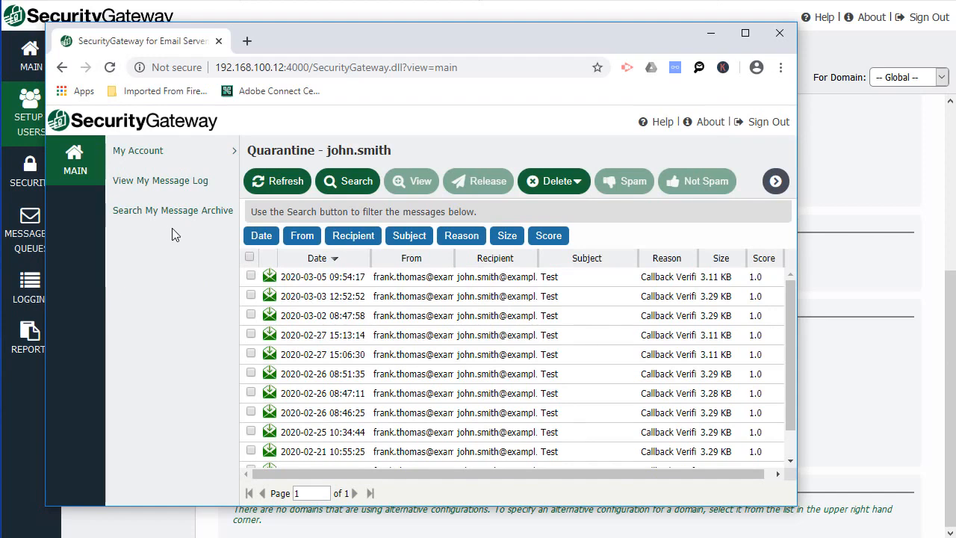
click(228, 151)
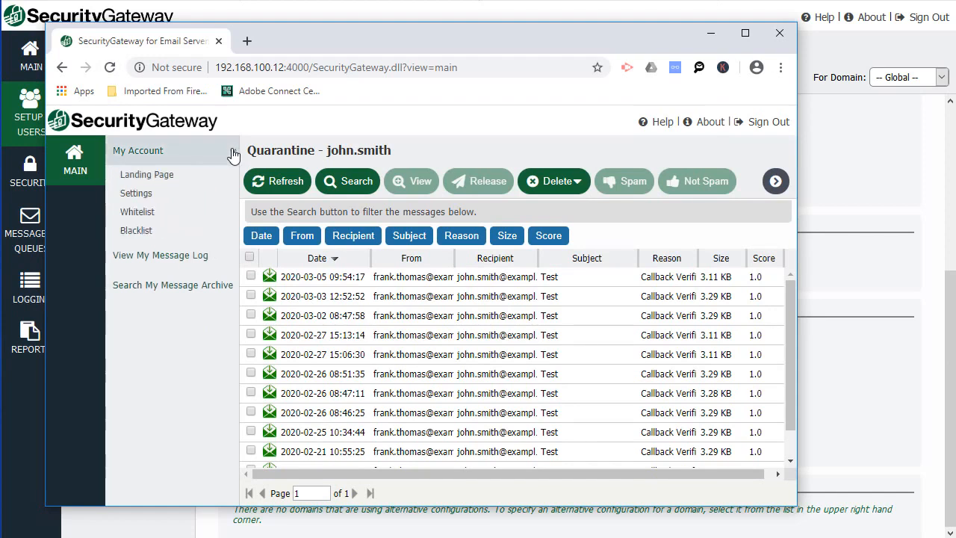
click(137, 192)
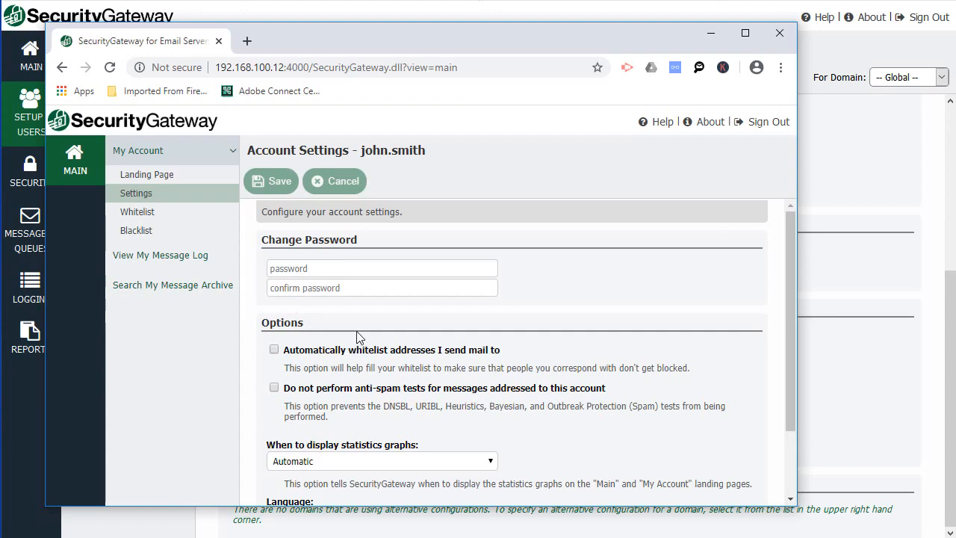
- Return to the global Quarantine Options and review the sort choices for the administrative quarantine email, keeping Received
click(823, 270)
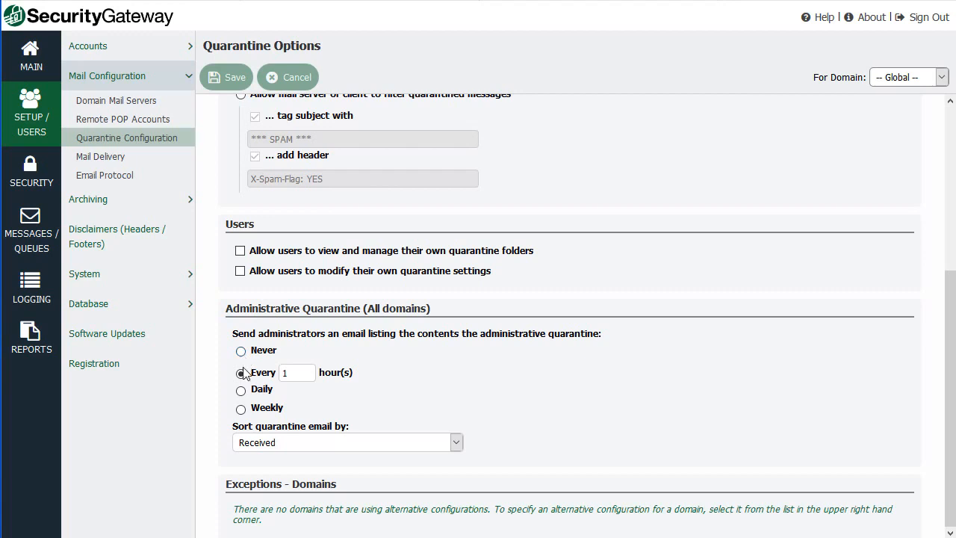
click(451, 447)
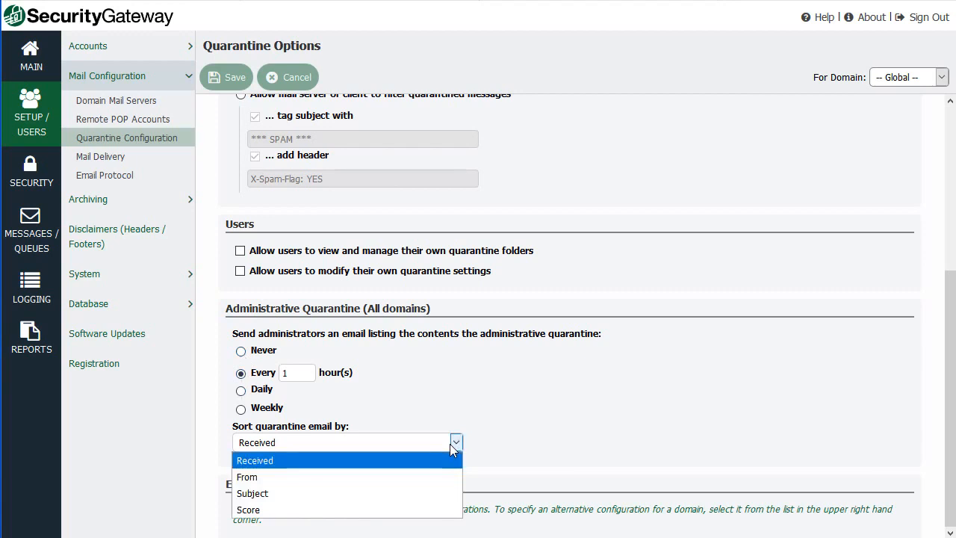
click(451, 447)
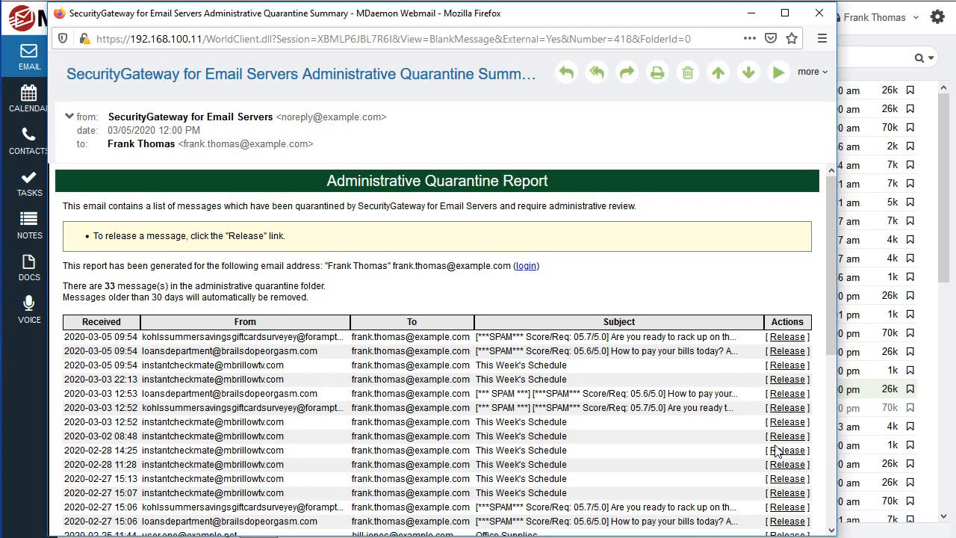
- Follow the login link in the Administrative Quarantine Report email and sign in to SecurityGateway with the prefilled administrator credentials
click(525, 266)
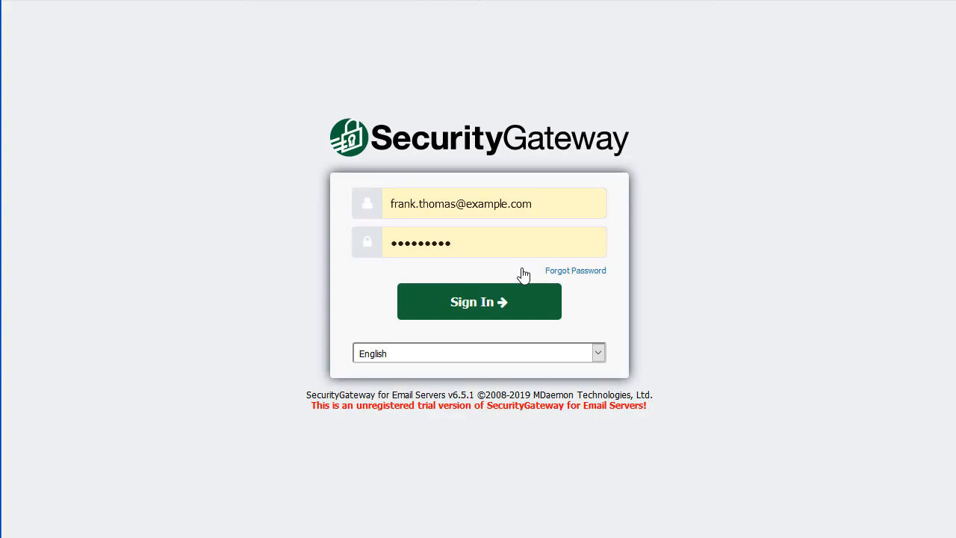
click(499, 300)
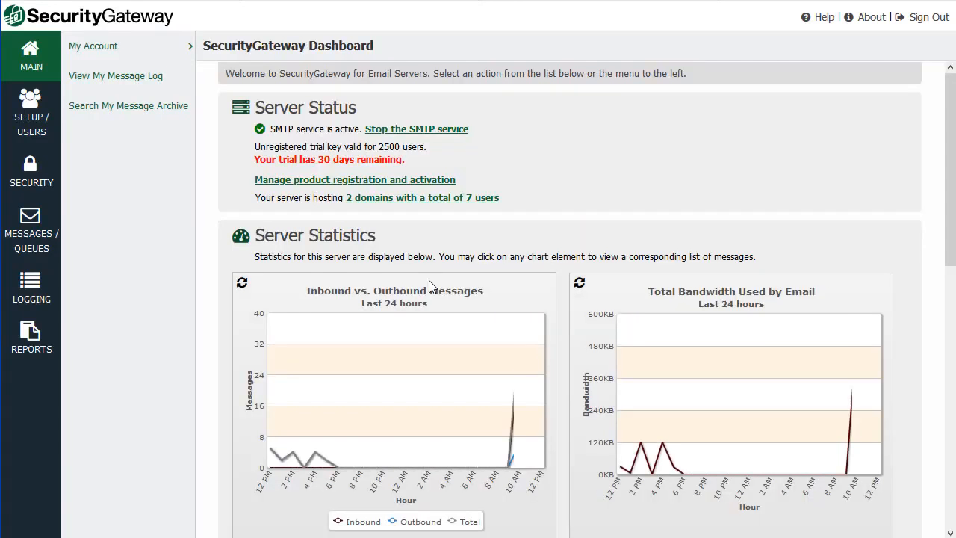
click(31, 182)
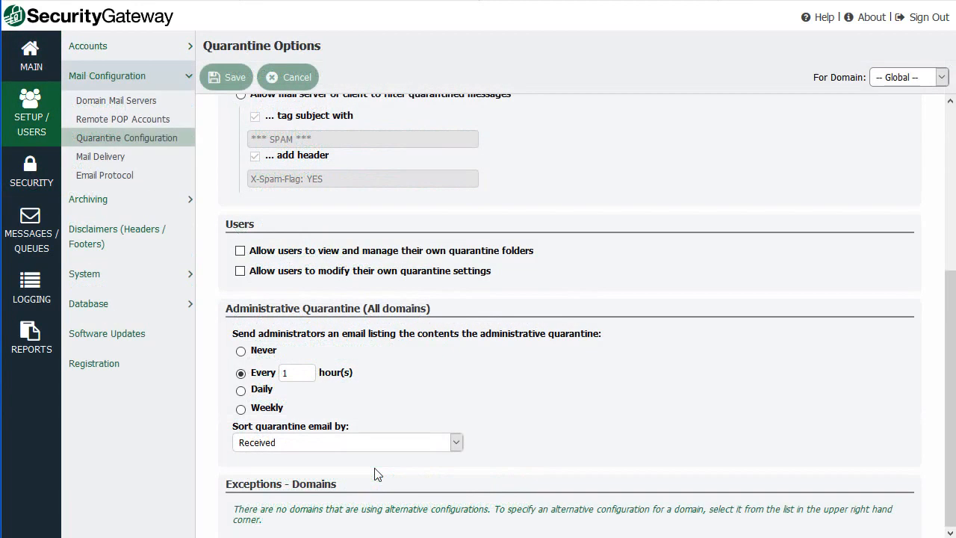